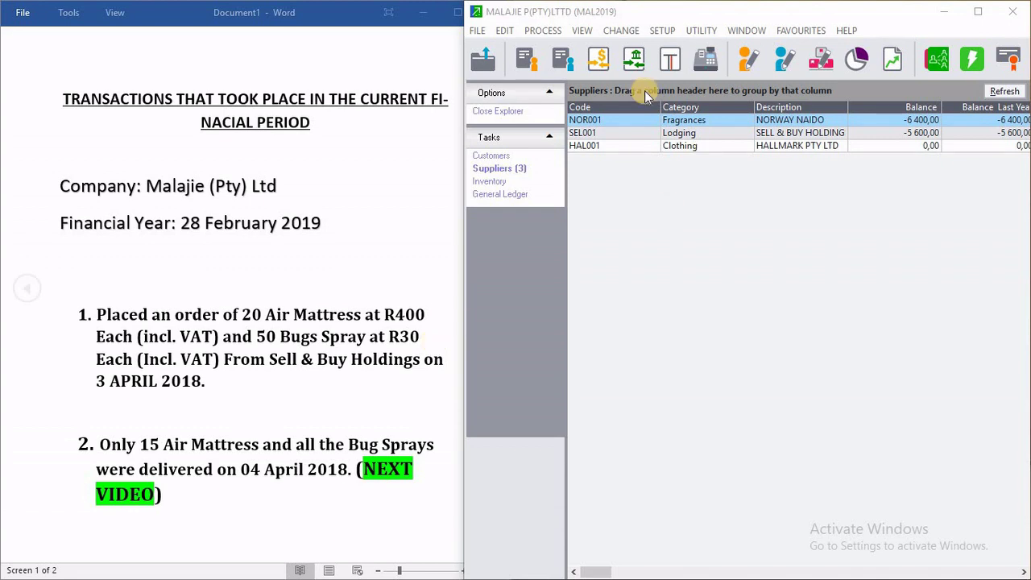
# Start a new supplier document via Process > Suppliers, maximized, with type Purchase Order
pyautogui.click(542, 32)
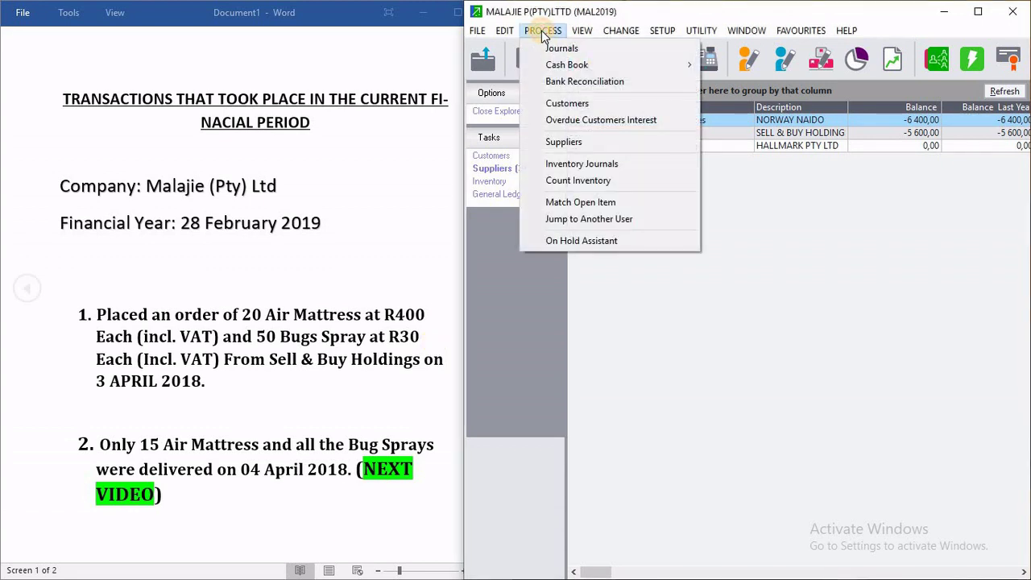
pyautogui.click(575, 142)
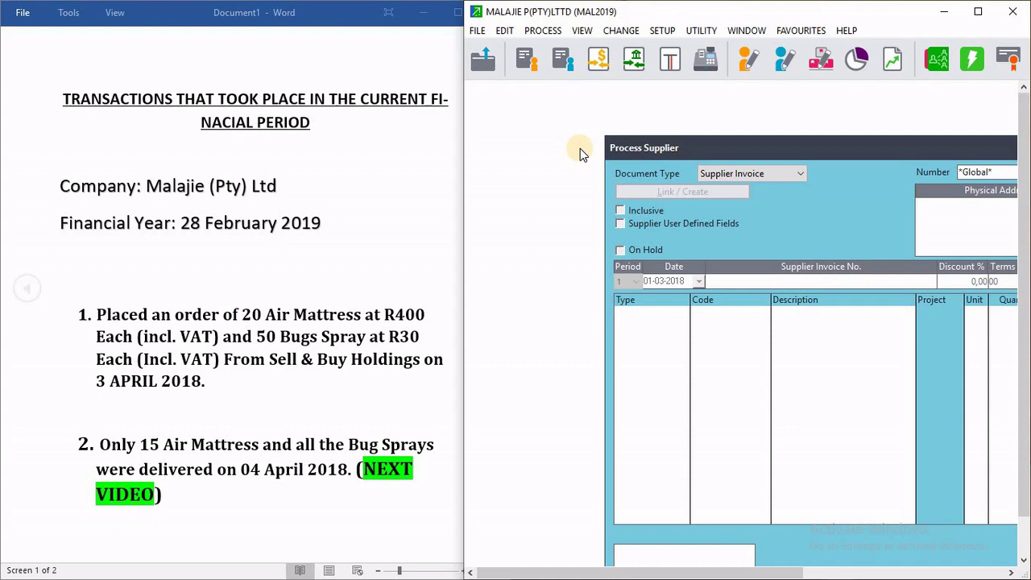
pyautogui.click(979, 13)
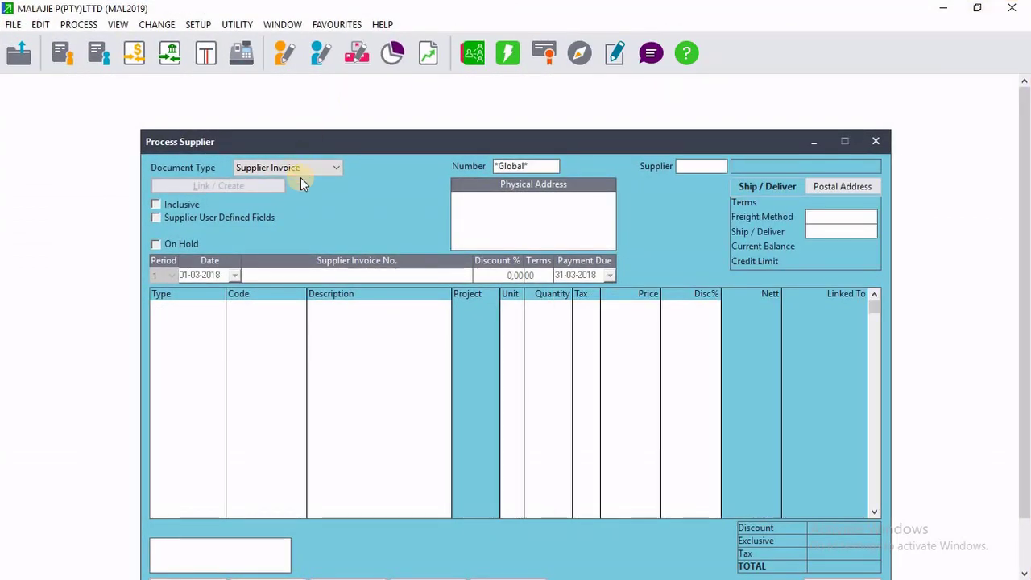
pyautogui.click(330, 171)
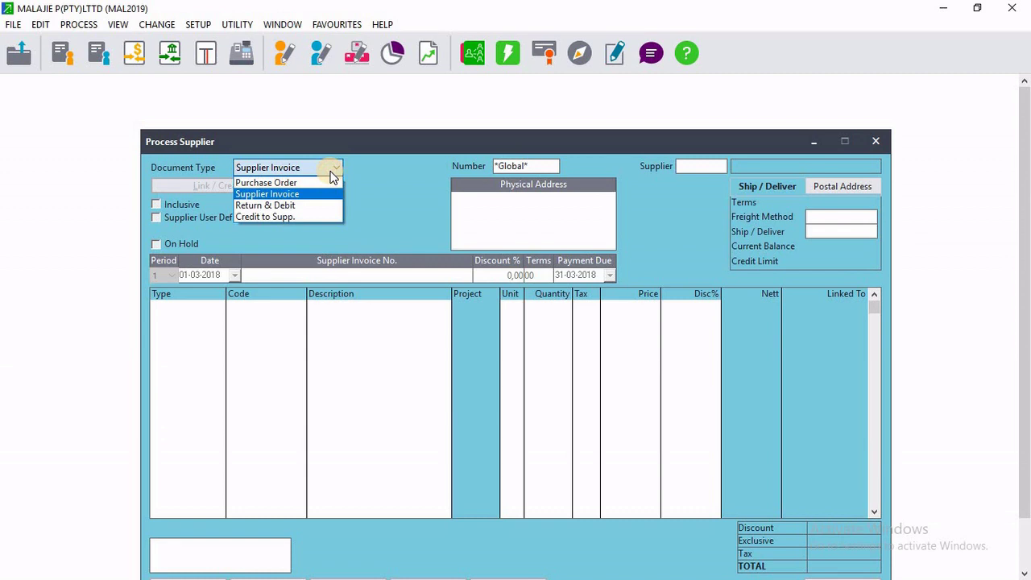
pyautogui.click(292, 182)
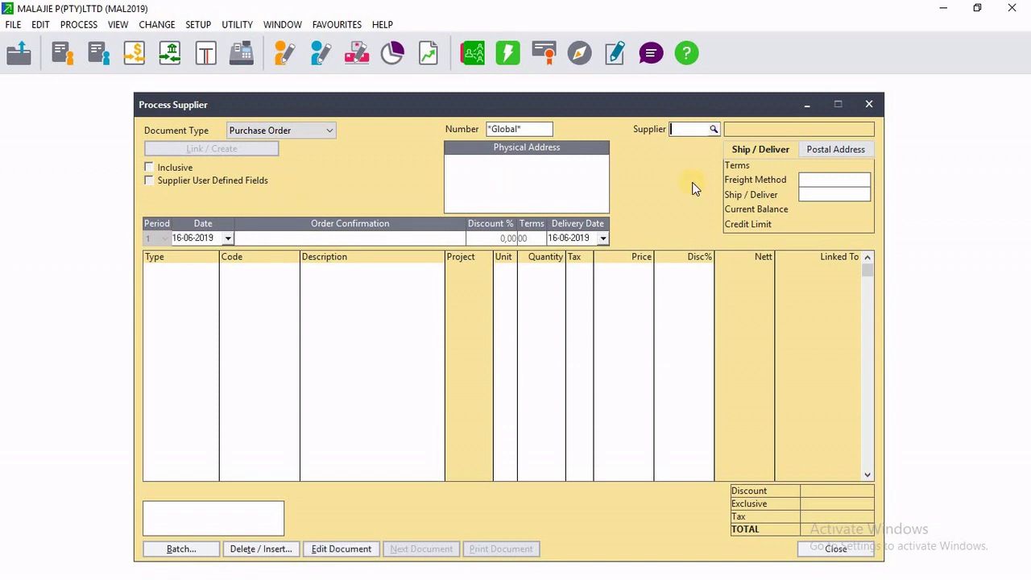
# Choose SEL001, Sell & Buy Holdings, as the order's supplier
pyautogui.click(714, 129)
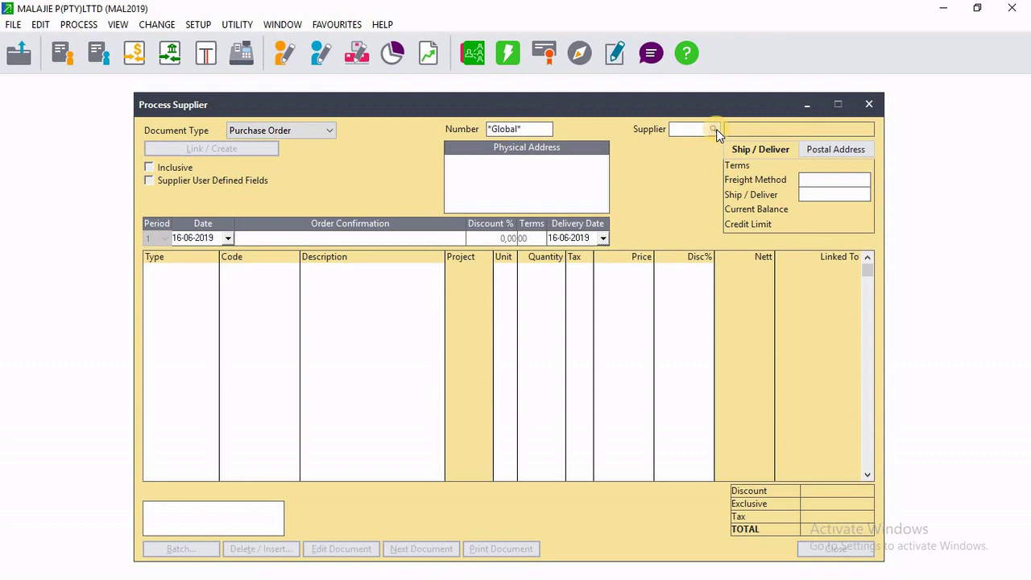
pyautogui.click(364, 278)
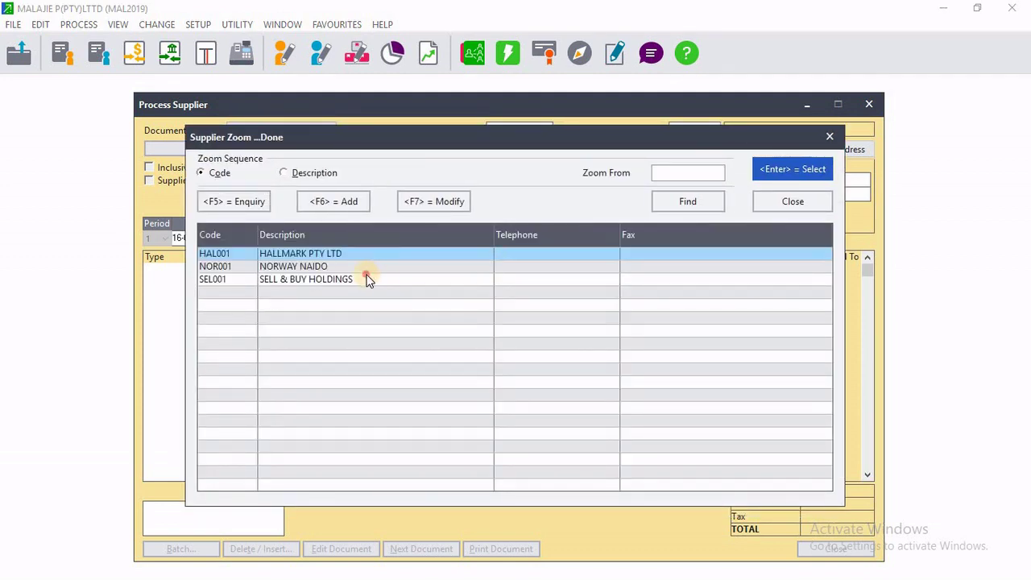
pyautogui.doubleClick(367, 280)
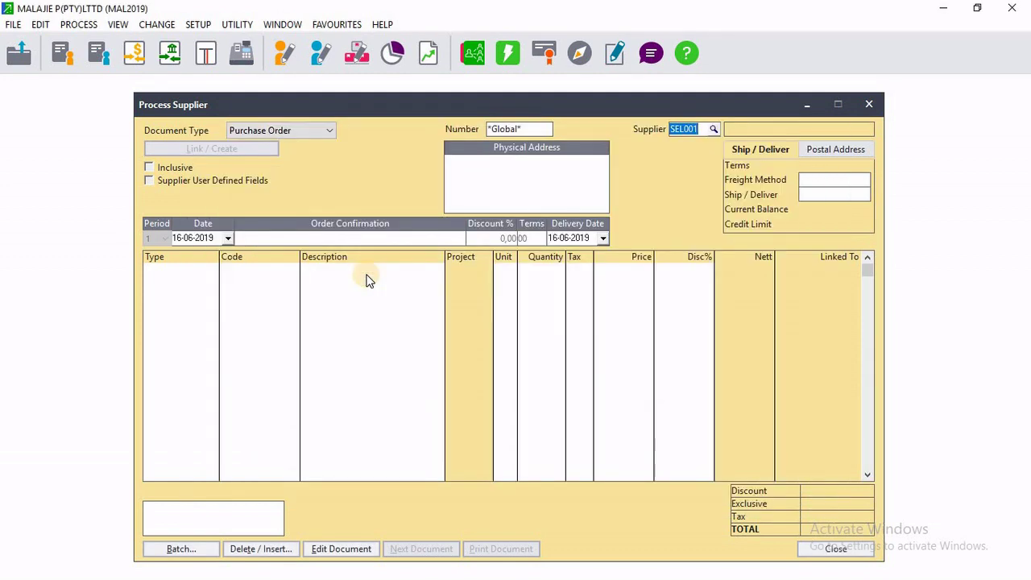
pyautogui.press('Return')
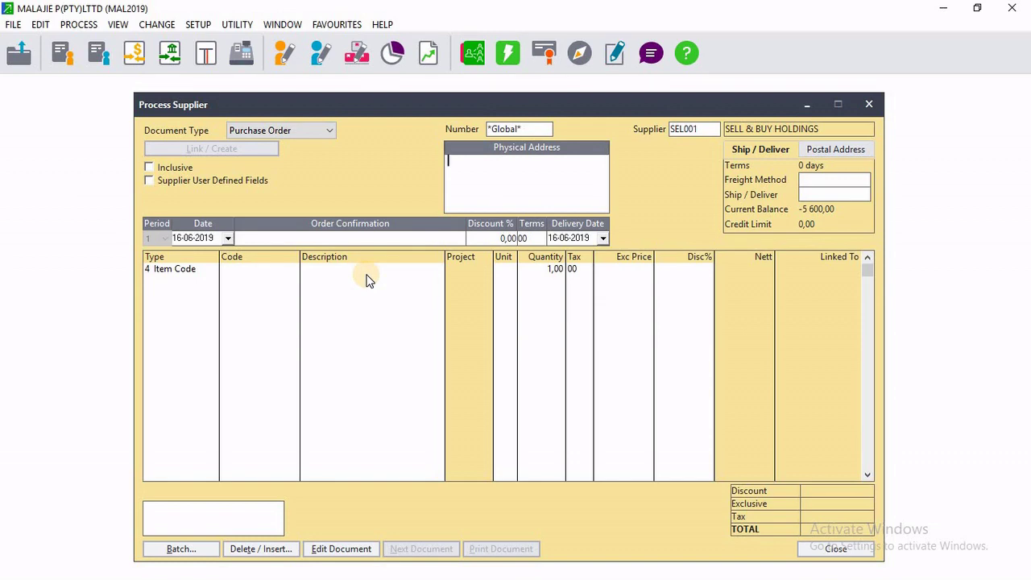
# Check the Word notes, then resize the accounting window back to full screen
pyautogui.click(976, 8)
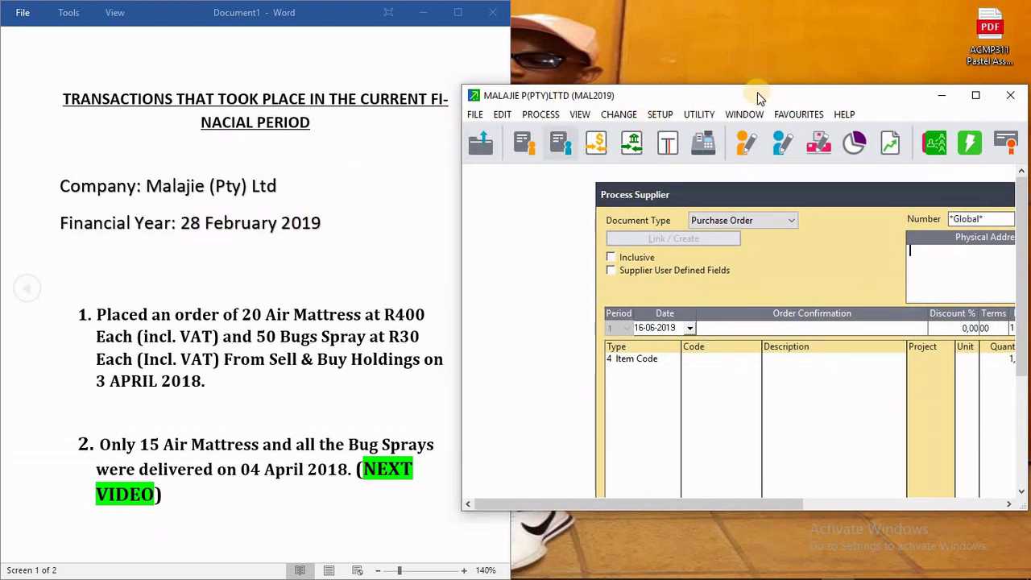
pyautogui.moveTo(751, 89); pyautogui.dragTo(751, 16)
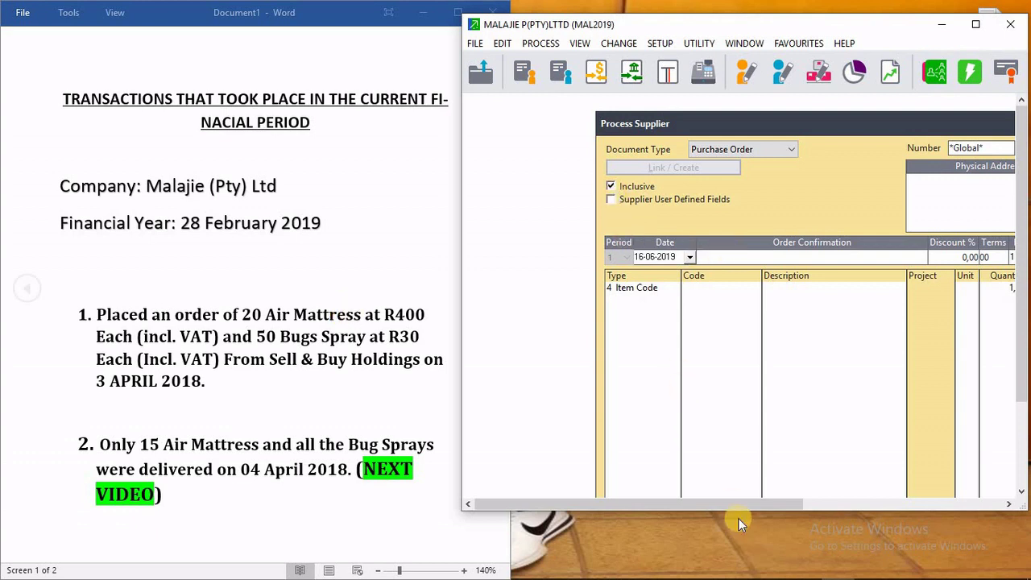
pyautogui.moveTo(737, 510); pyautogui.dragTo(736, 549)
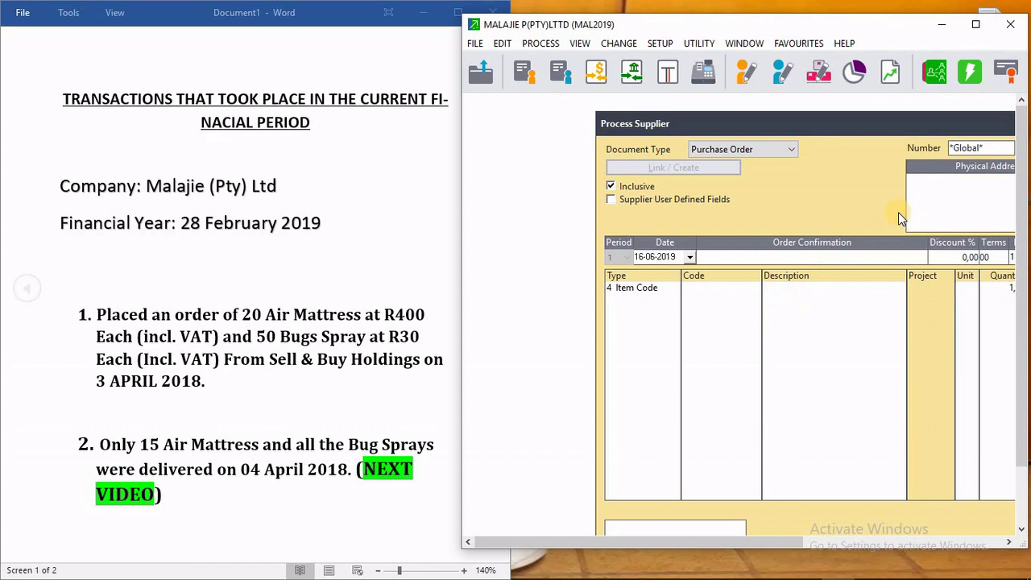
pyautogui.click(976, 24)
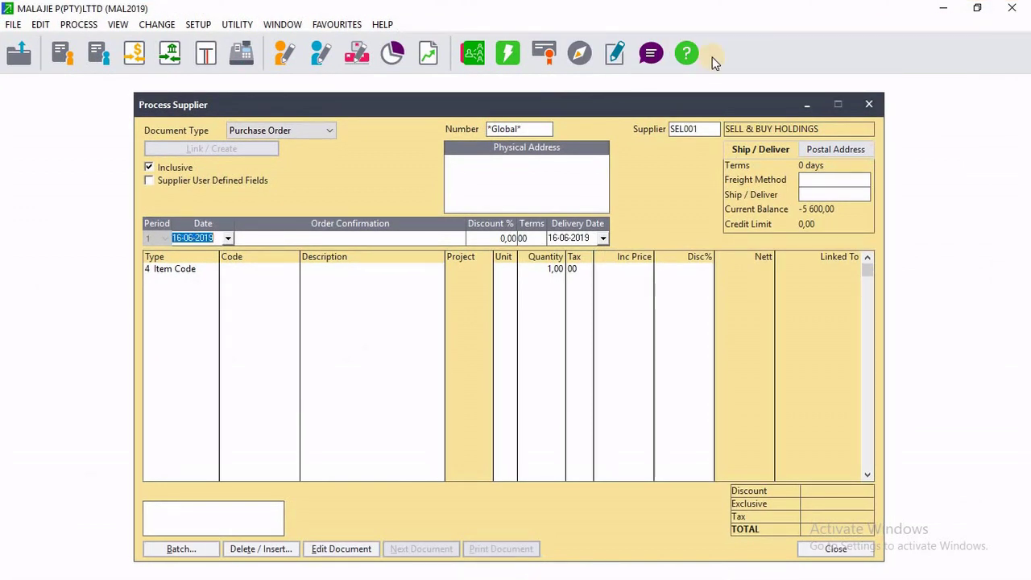
# Set the order date to 03-04-2018 and move past the remaining header fields
pyautogui.click(182, 239)
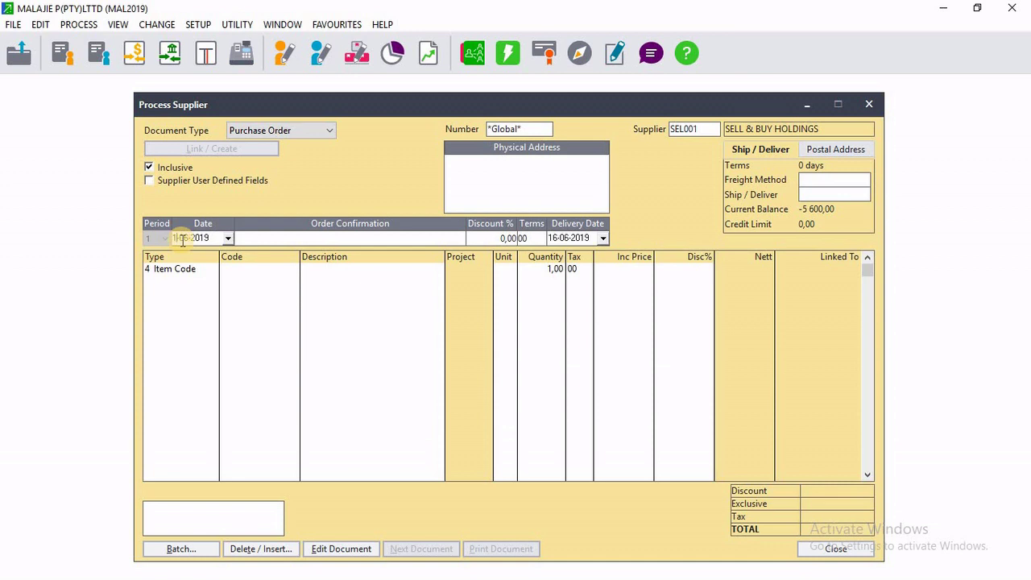
pyautogui.write('01-06-20193')
pyautogui.press('Tab')
pyautogui.doubleClick(193, 237)
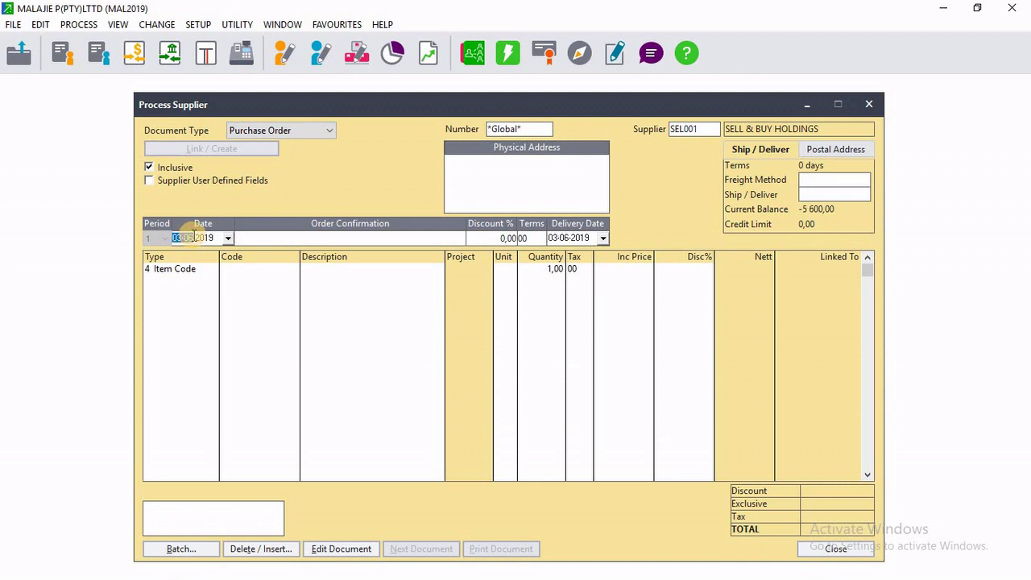
pyautogui.write('03-04')
pyautogui.press('Tab')
pyautogui.press('Tab')
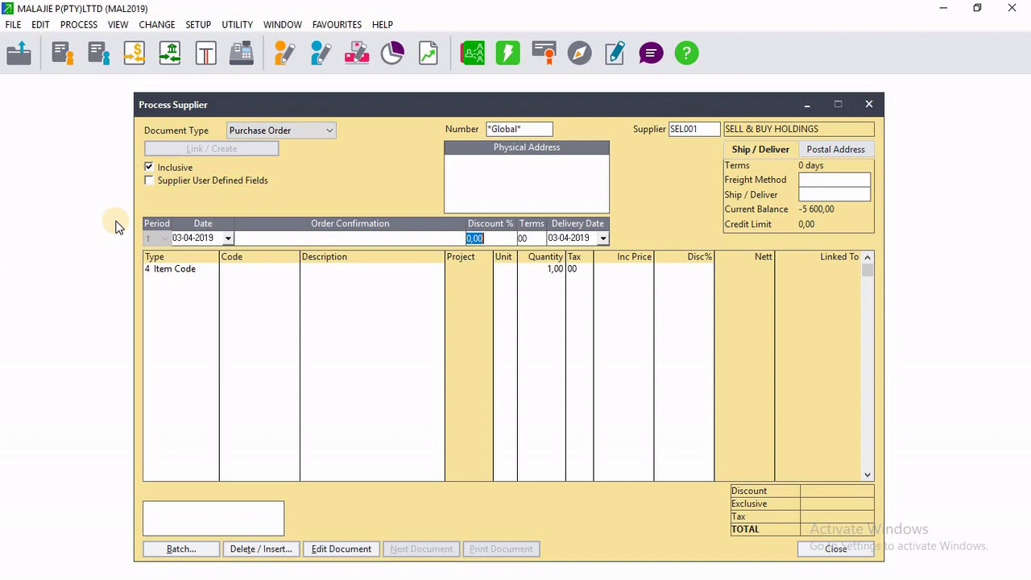
pyautogui.click(218, 238)
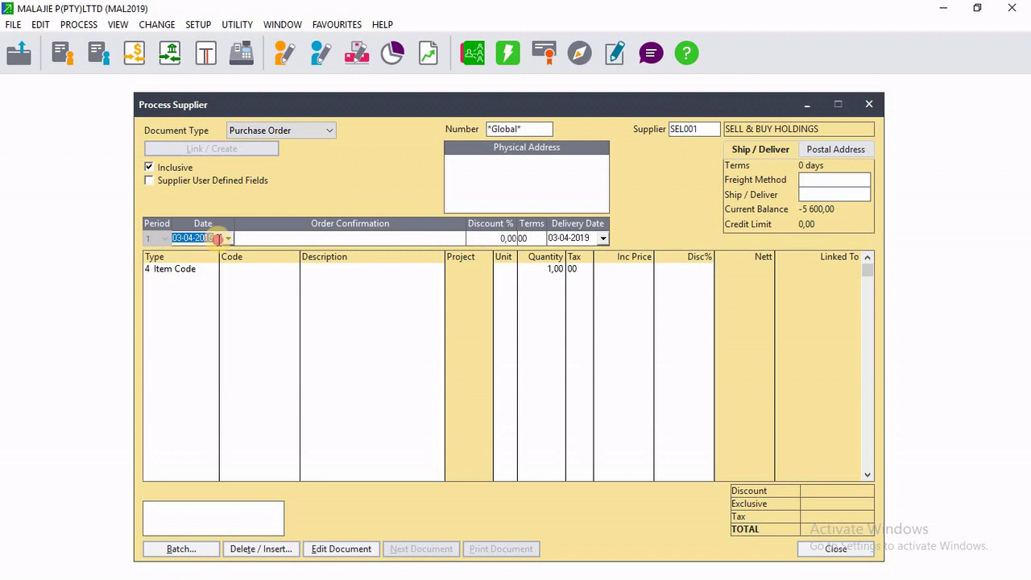
pyautogui.click(219, 239)
pyautogui.press('BackSpace')
pyautogui.write('8')
pyautogui.press('Tab')
pyautogui.press('Tab')
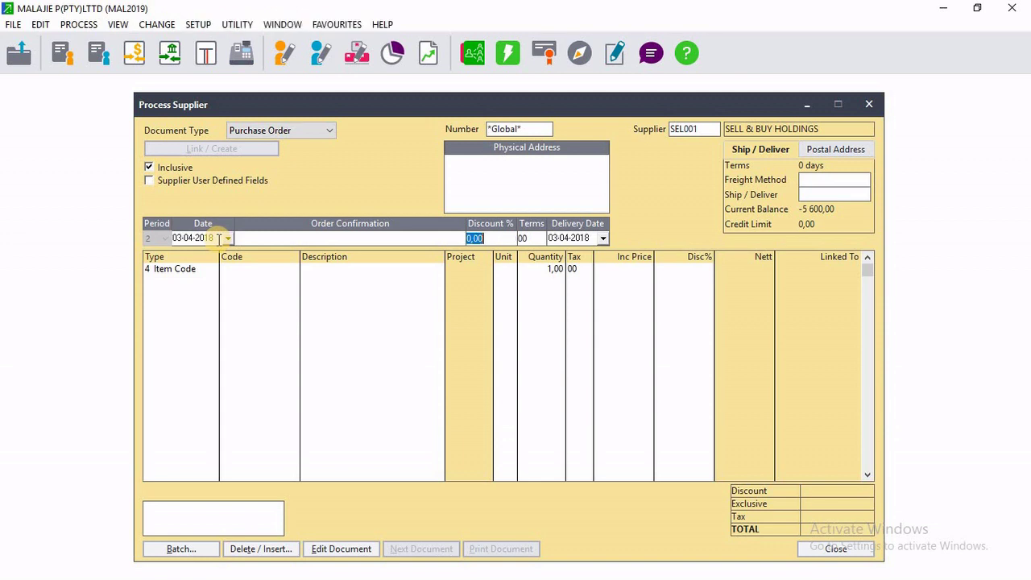
pyautogui.press('Tab')
pyautogui.press('Tab')
pyautogui.press('Tab')
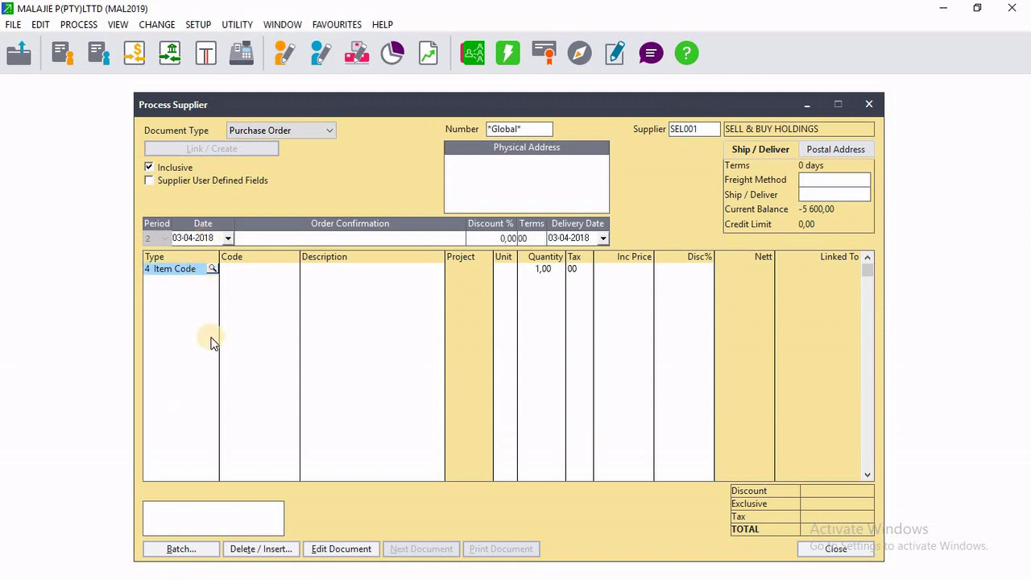
pyautogui.click(207, 271)
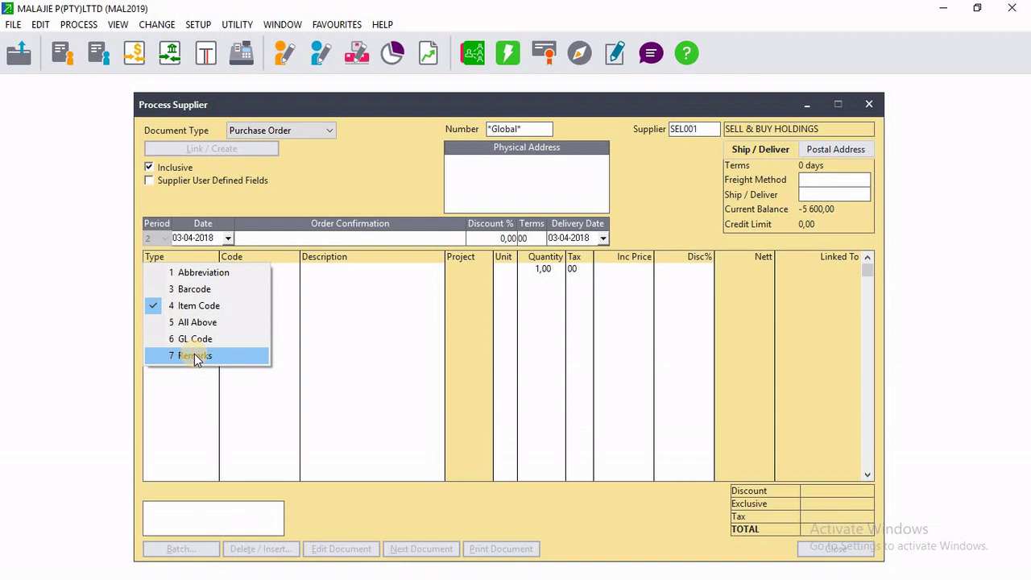
pyautogui.click(206, 309)
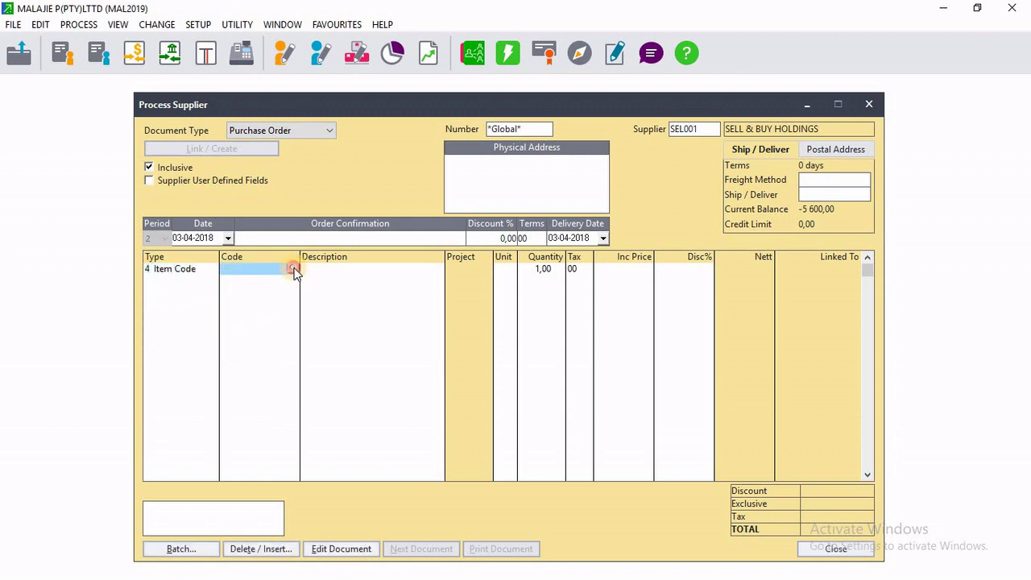
# Put Air Mattress on the first order line with a quantity of 20
pyautogui.click(292, 269)
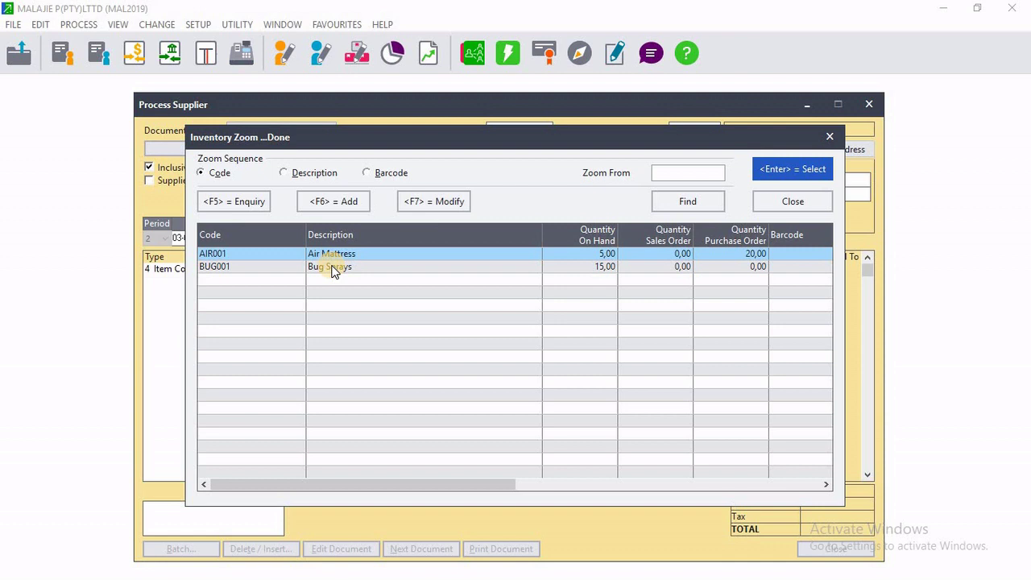
pyautogui.press('Return')
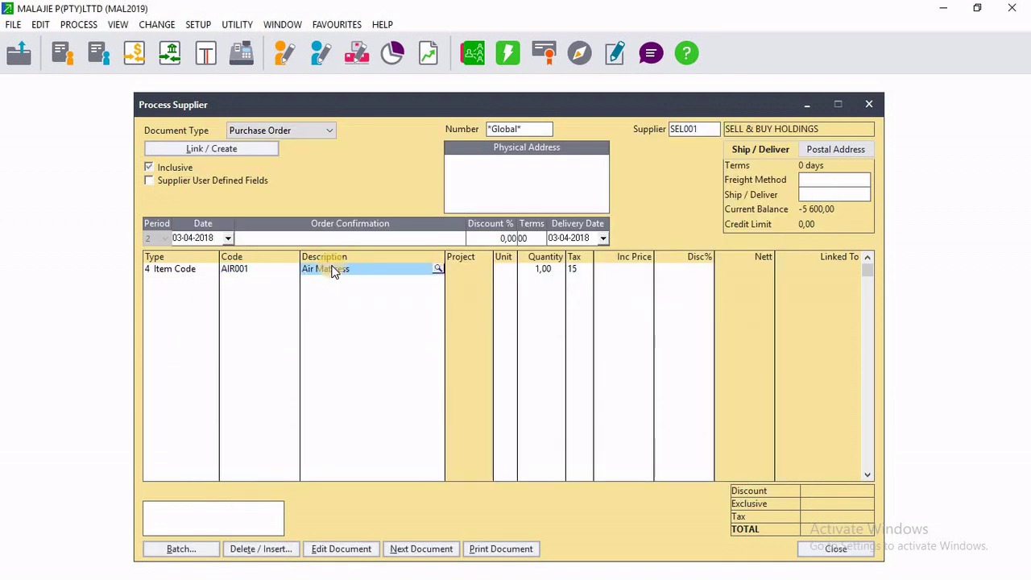
pyautogui.press('Return')
pyautogui.press('Return')
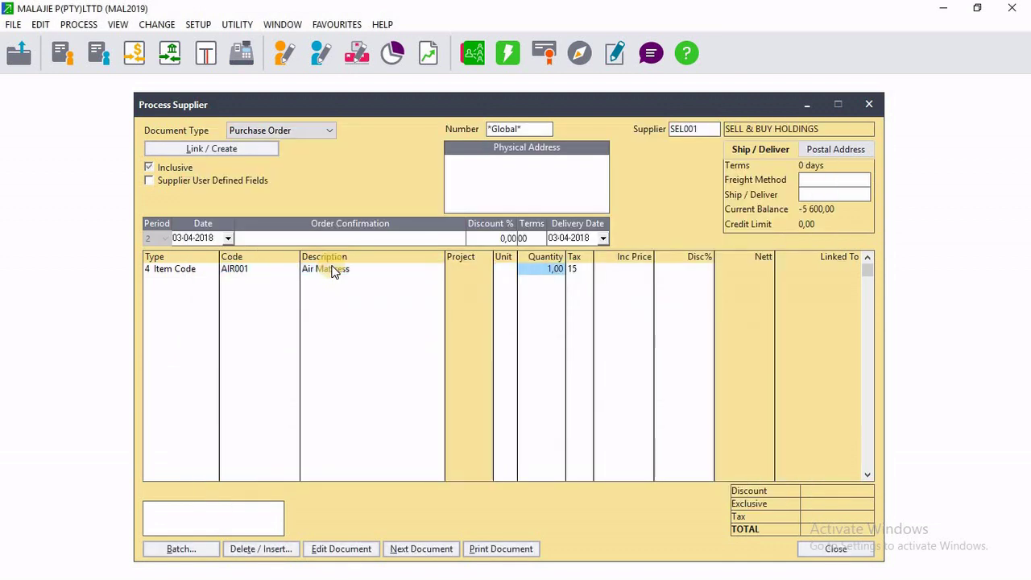
pyautogui.click(977, 8)
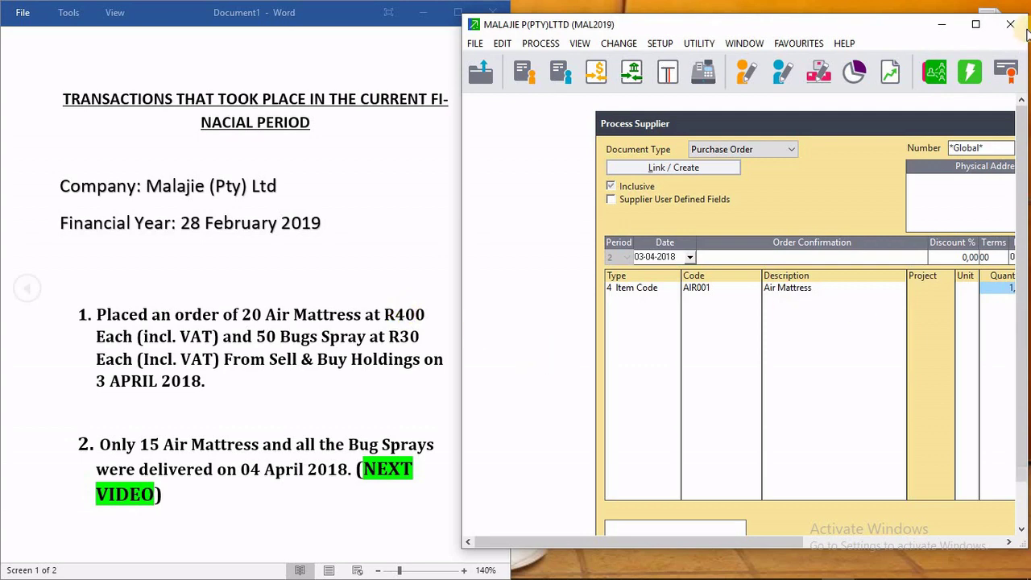
pyautogui.click(985, 25)
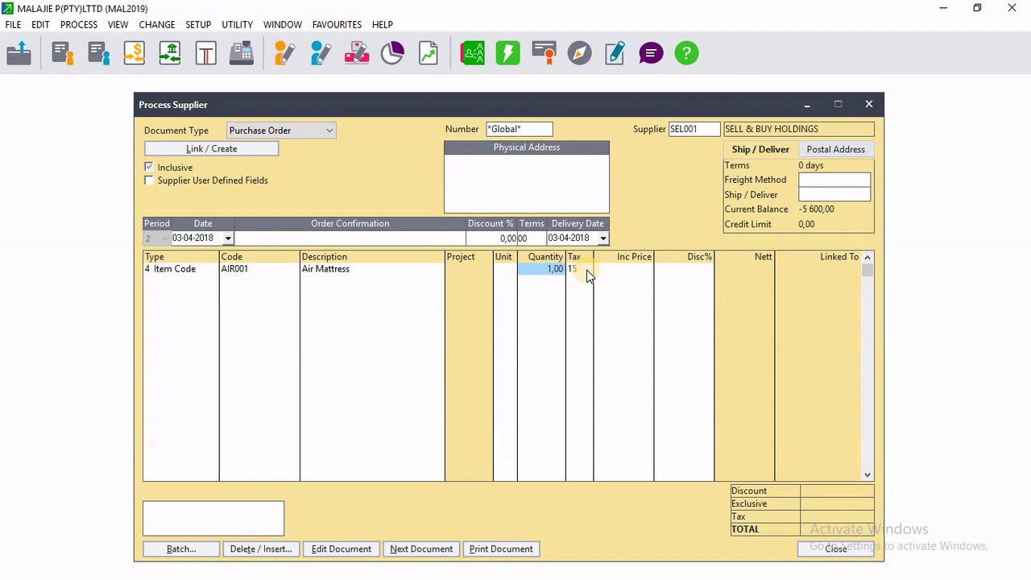
pyautogui.write('4')
pyautogui.press('BackSpace')
pyautogui.write('20')
pyautogui.press('Tab')
pyautogui.press('Tab')
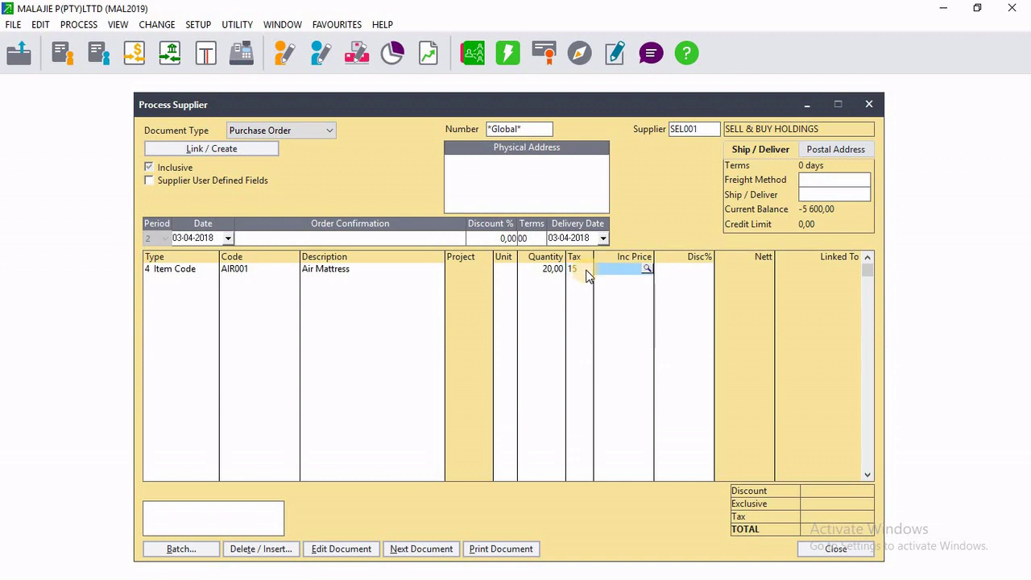
# Give the Air Mattress line 15% VAT and an inclusive price of 400, opening a new line
pyautogui.click(587, 272)
pyautogui.click(588, 269)
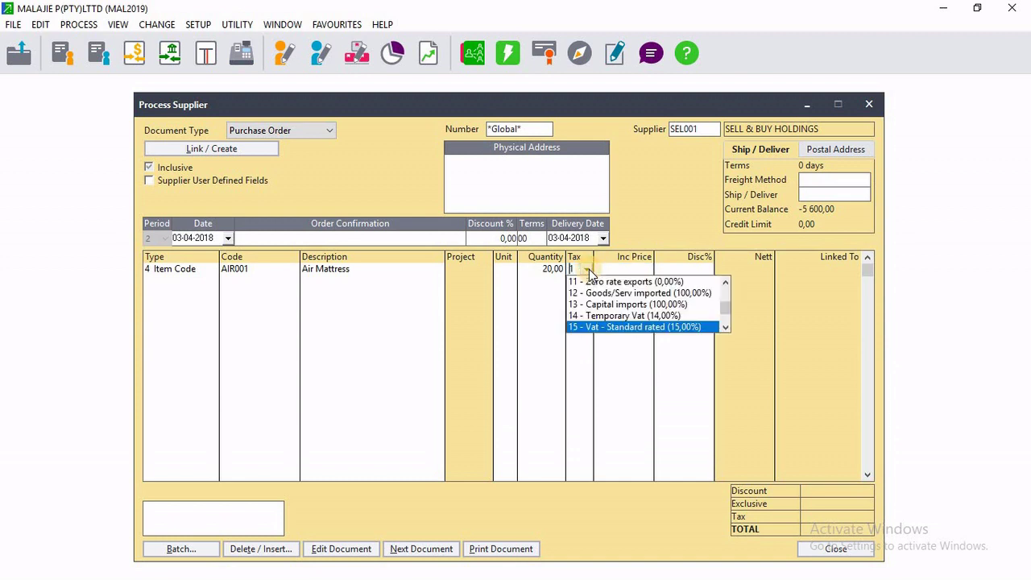
pyautogui.click(638, 329)
pyautogui.press('Tab')
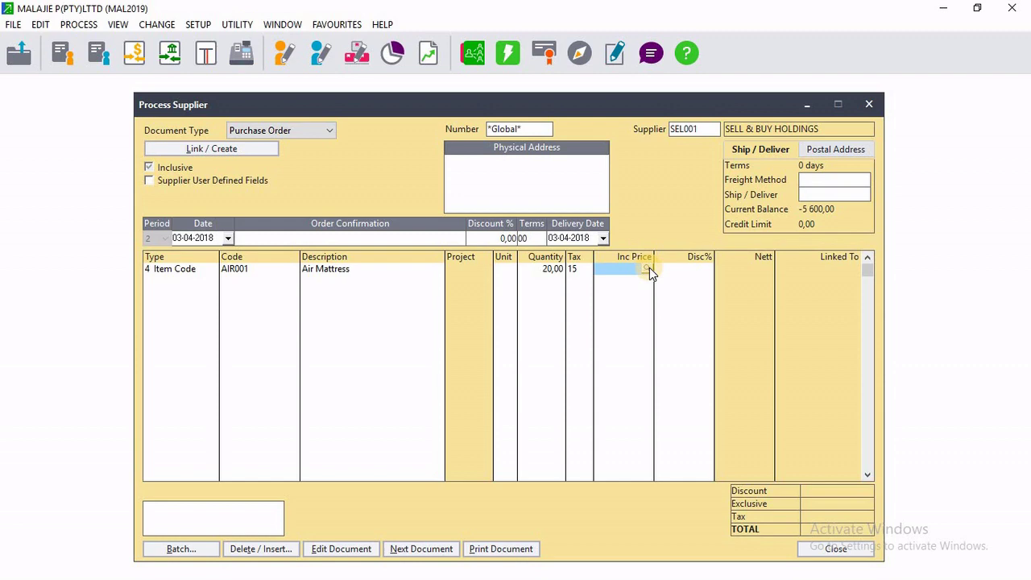
pyautogui.click(977, 8)
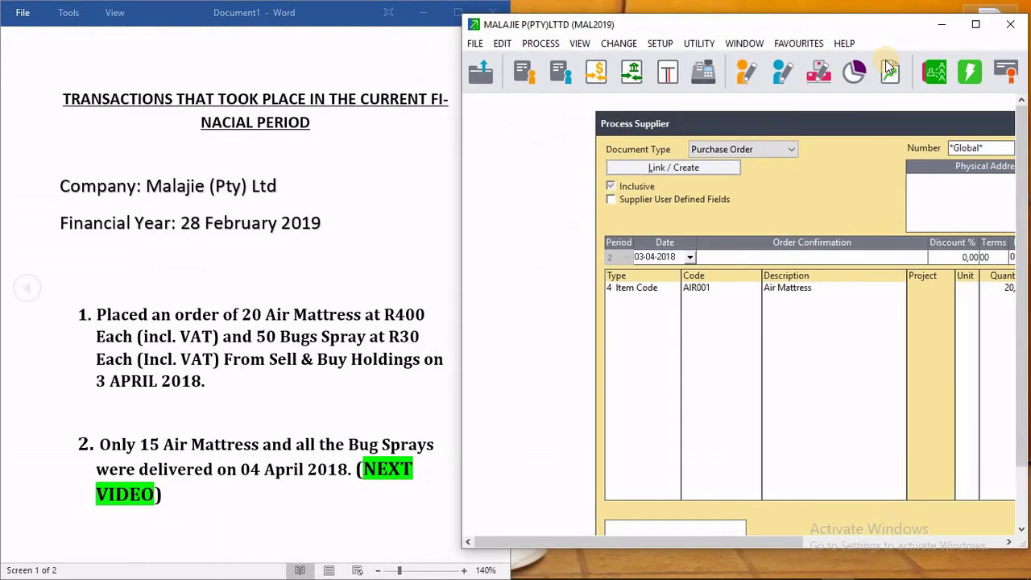
pyautogui.click(976, 24)
pyautogui.write('400')
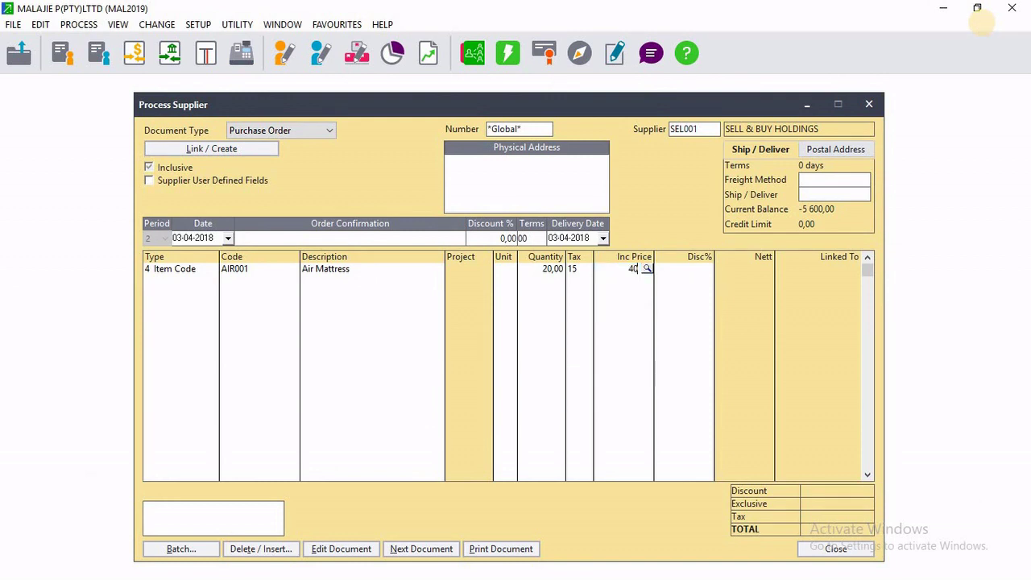
pyautogui.press('Tab')
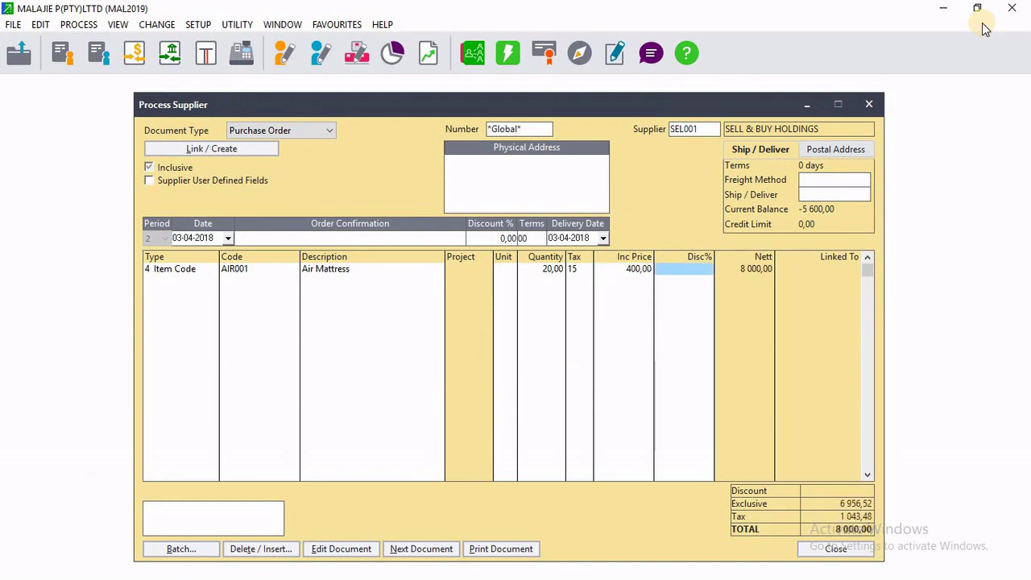
pyautogui.press('Tab')
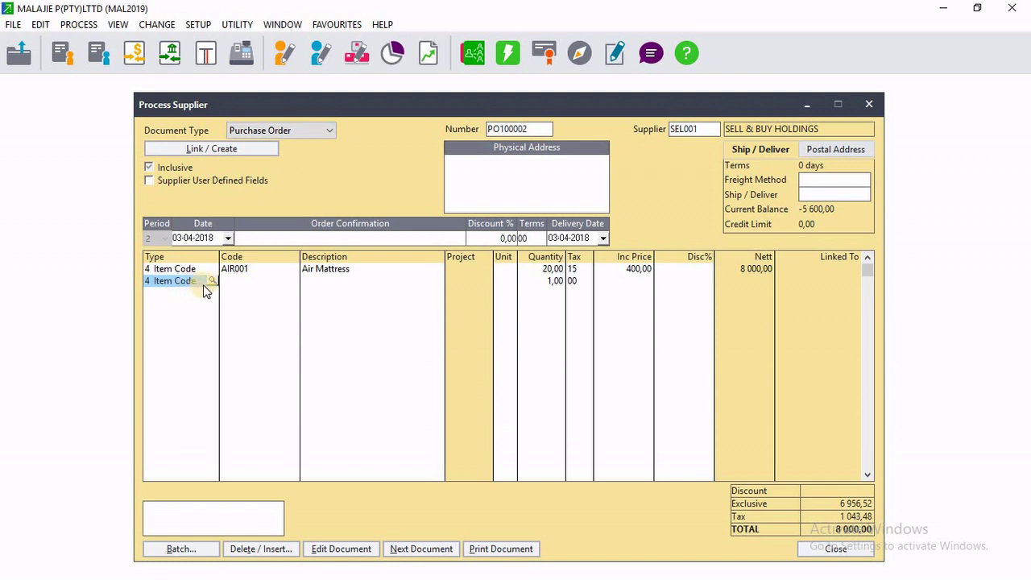
# Put Bug Sprays (BUG001) on the second order line
pyautogui.click(286, 279)
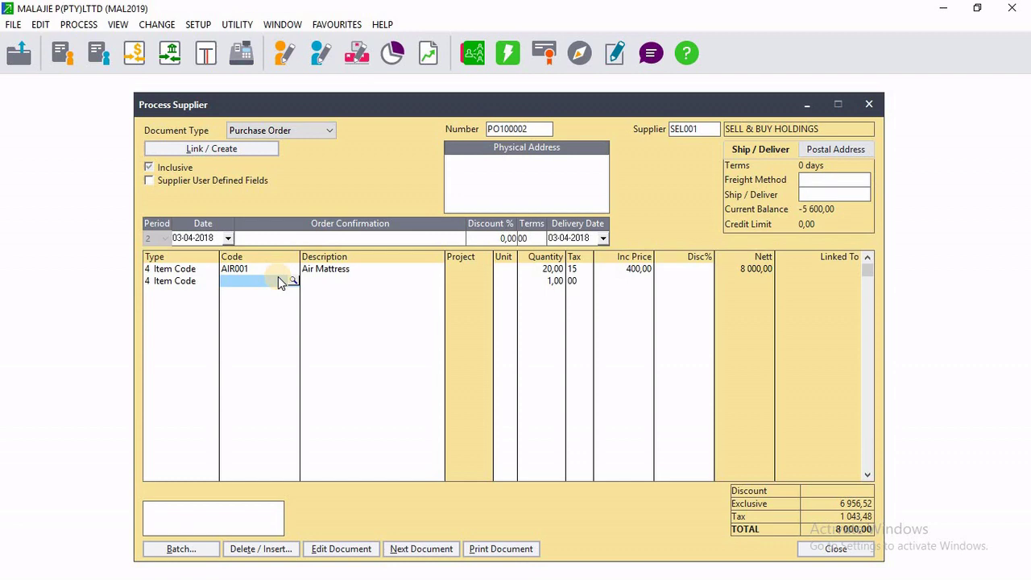
pyautogui.click(289, 283)
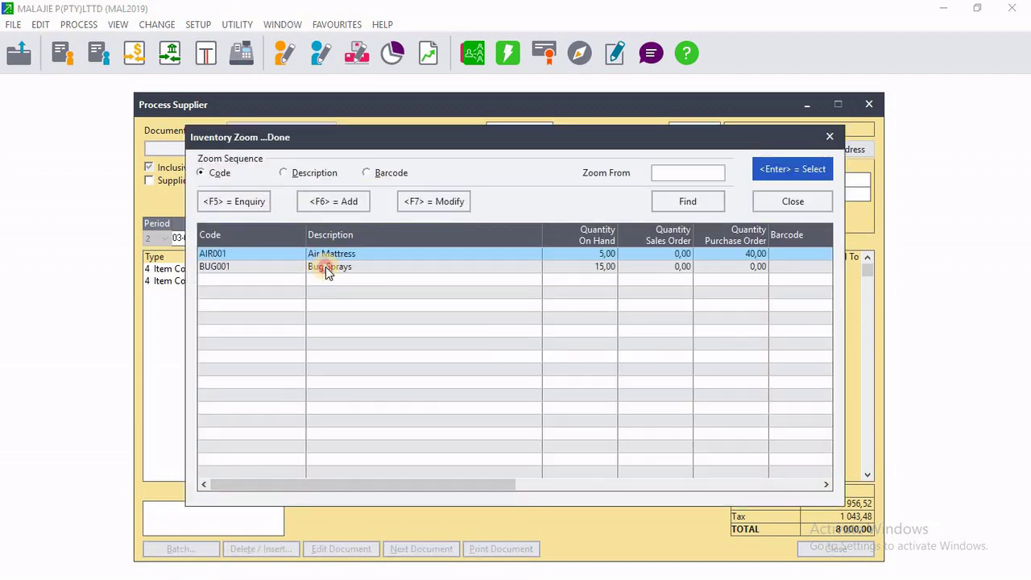
pyautogui.doubleClick(323, 271)
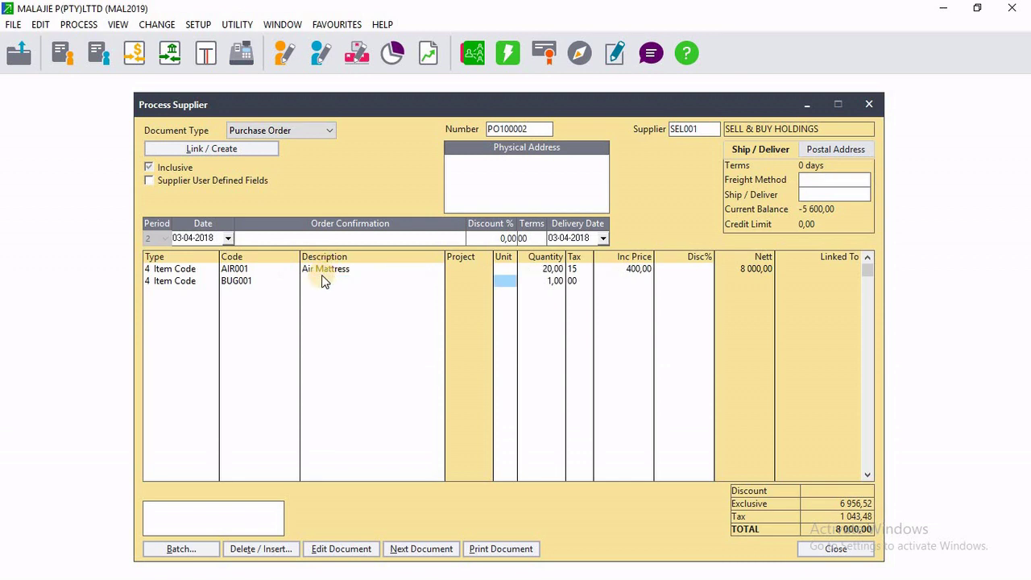
pyautogui.click(270, 283)
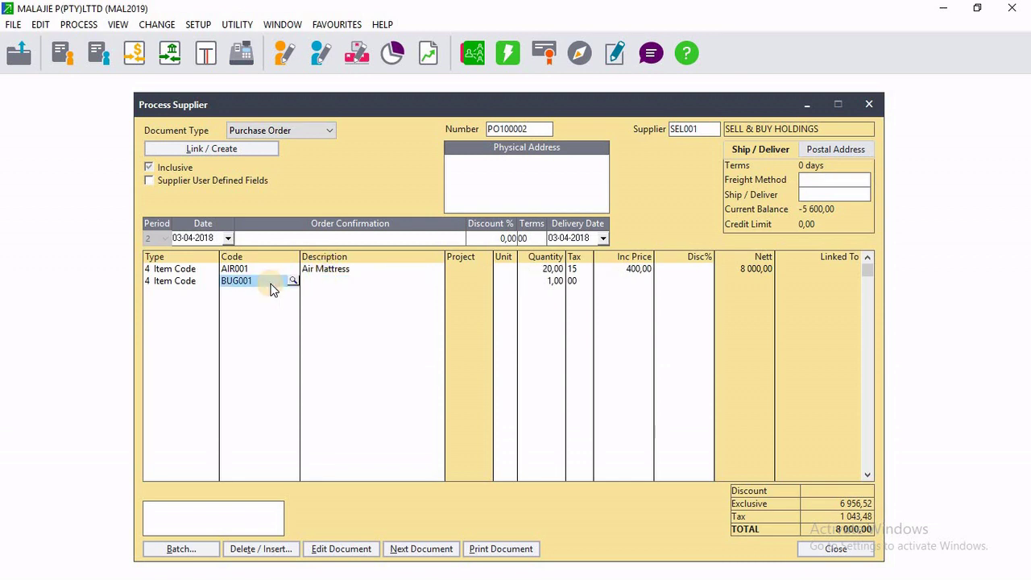
pyautogui.press('Tab')
# Dismiss the document remarks, move to the Bug Sprays quantity, and restore down to view Word
pyautogui.click(433, 282)
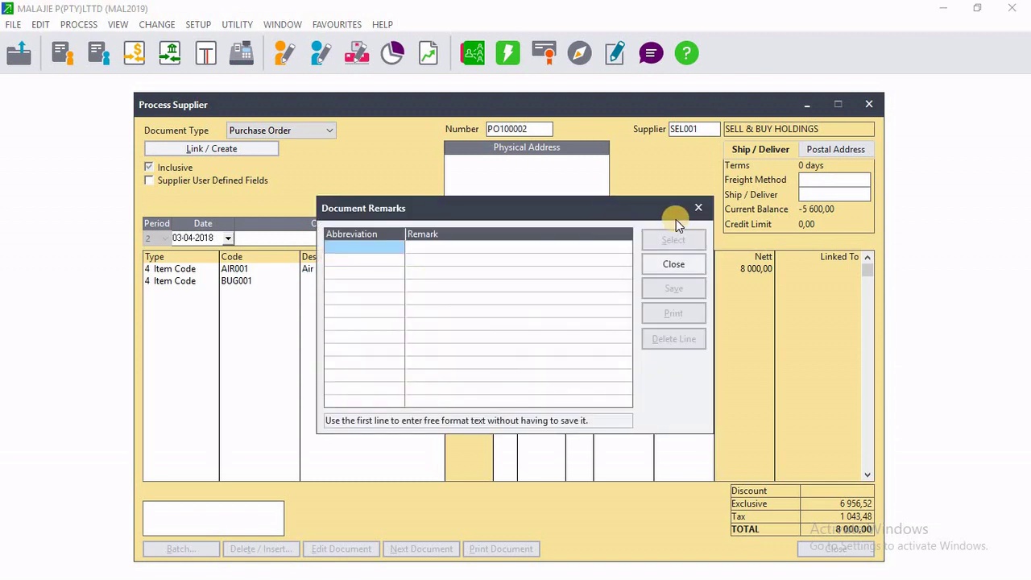
pyautogui.click(696, 209)
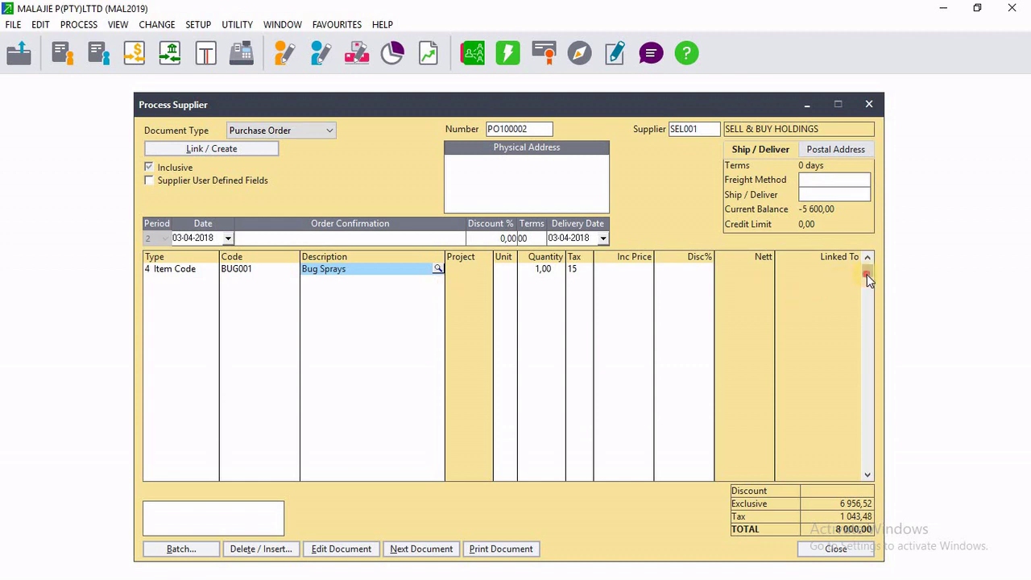
pyautogui.scroll(1, 868, 264)
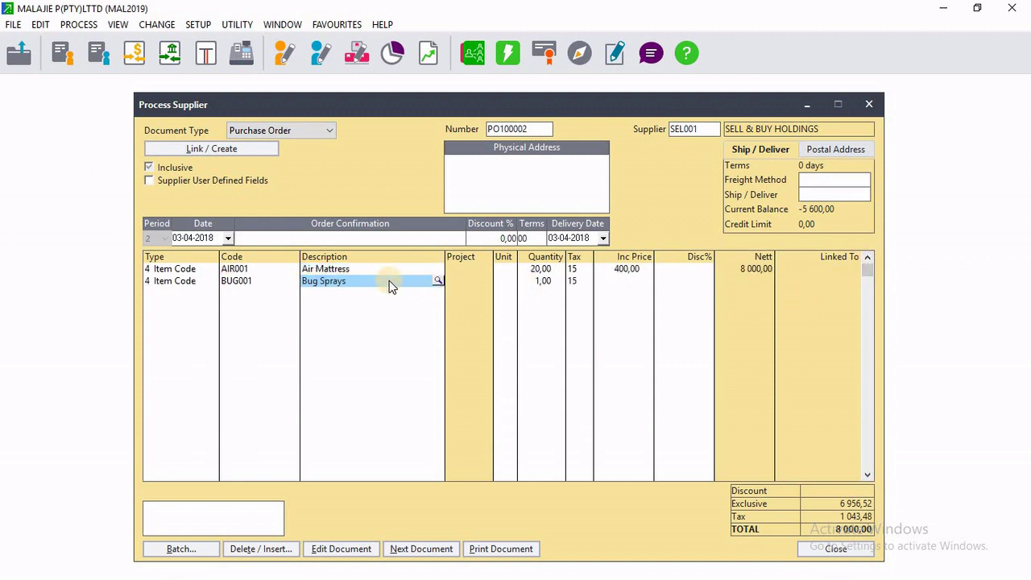
pyautogui.press('Tab')
pyautogui.press('Tab')
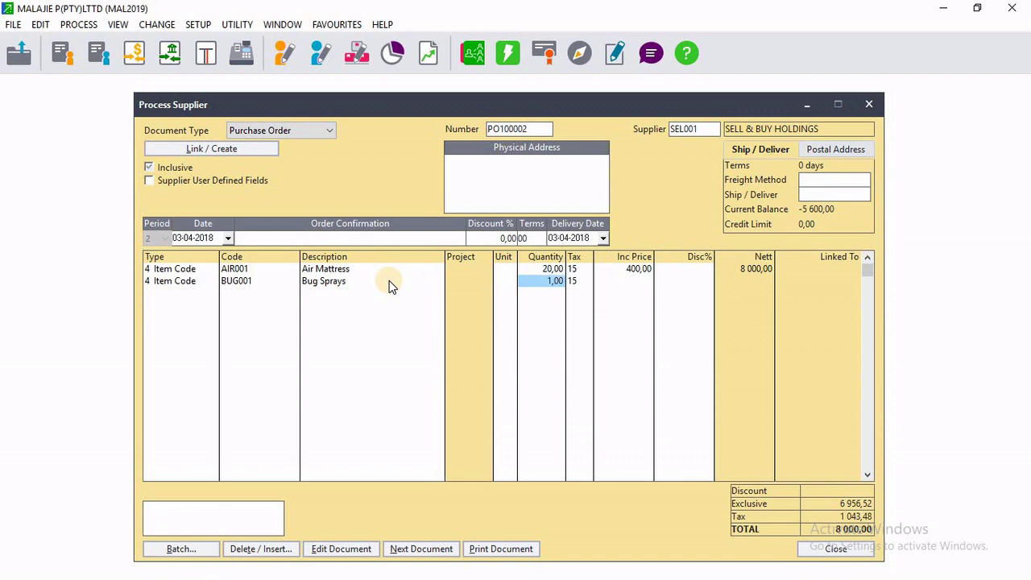
pyautogui.click(972, 8)
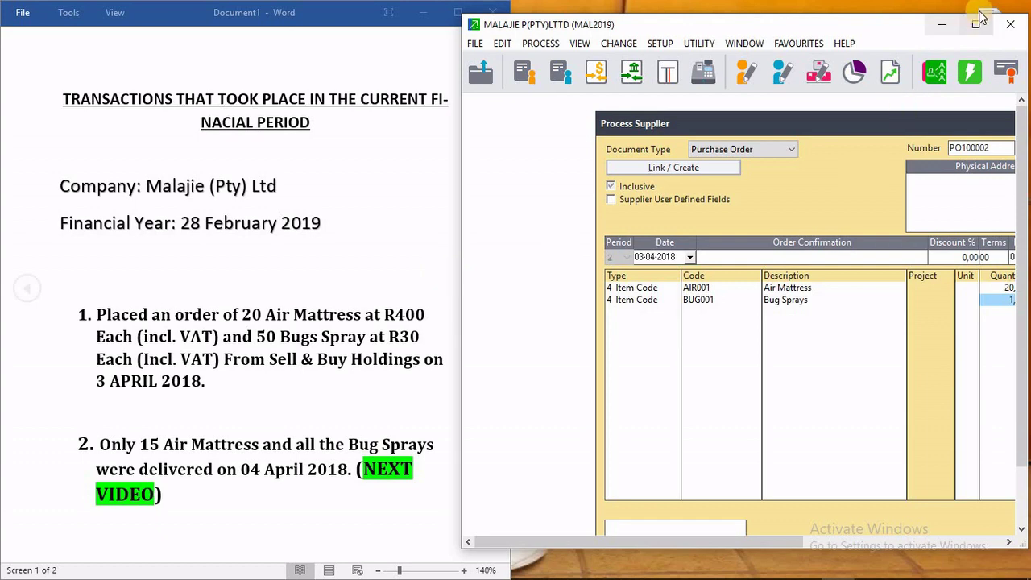
# Enter 50 Bug Sprays at inclusive price 30 with 15% VAT, making the total 9 500,00
pyautogui.click(977, 25)
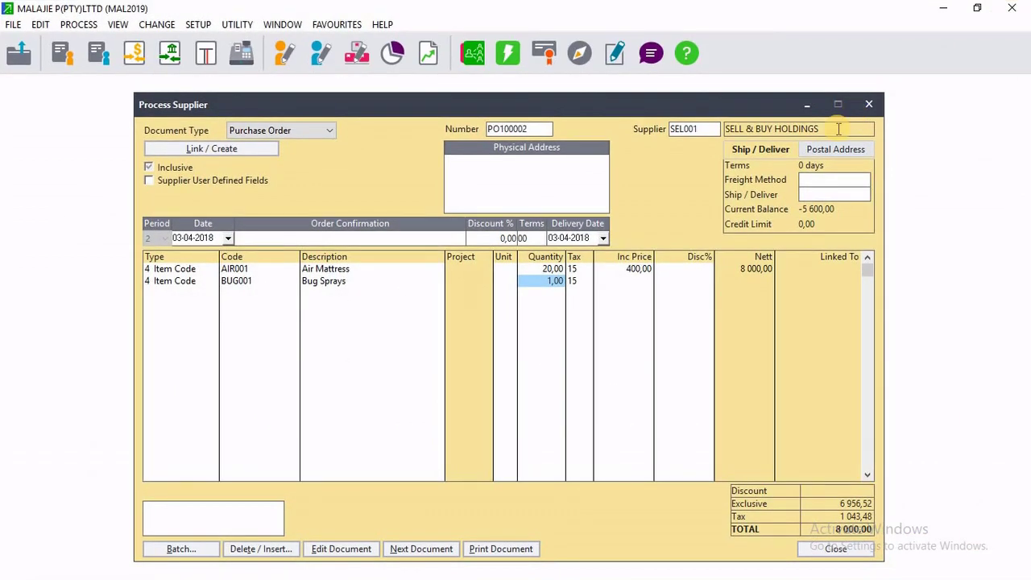
pyautogui.write('50')
pyautogui.press('Tab')
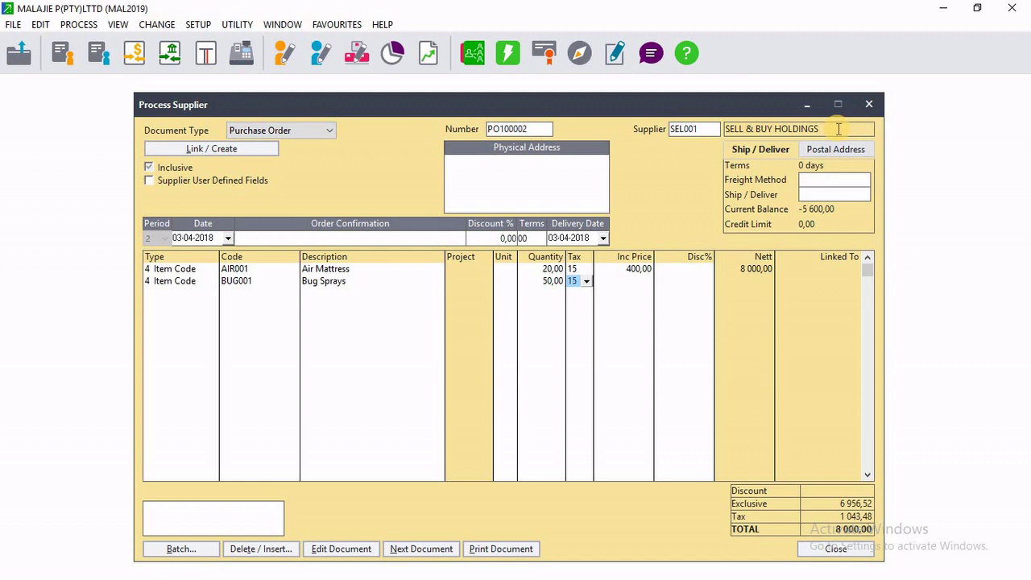
pyautogui.press('Tab')
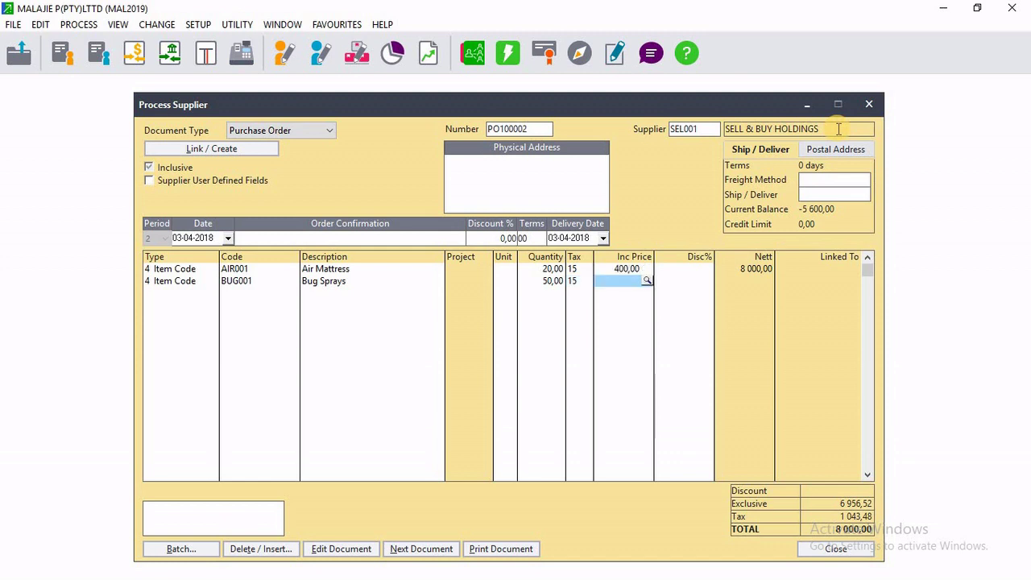
pyautogui.write('30')
pyautogui.press('Tab')
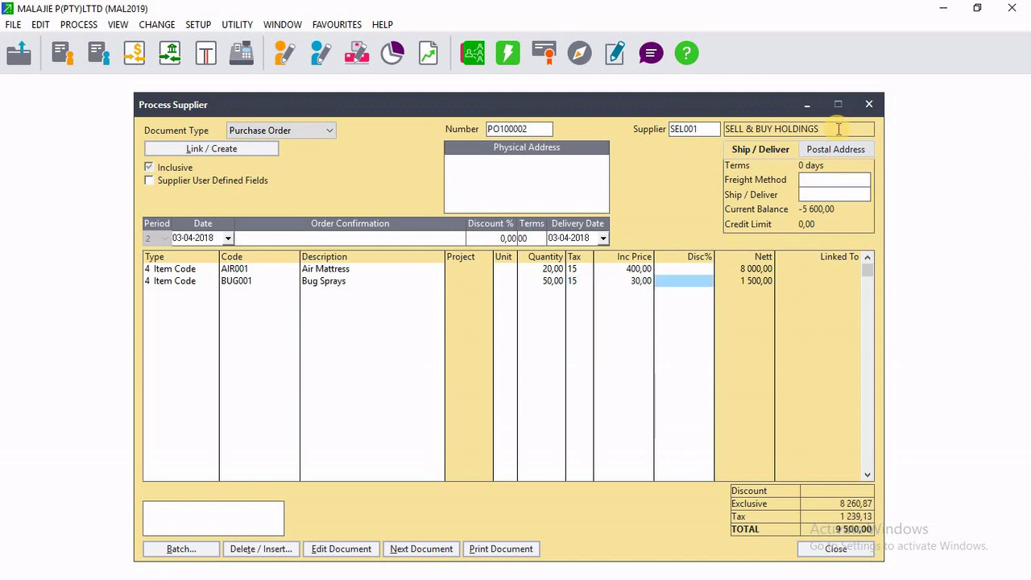
pyautogui.press('Tab')
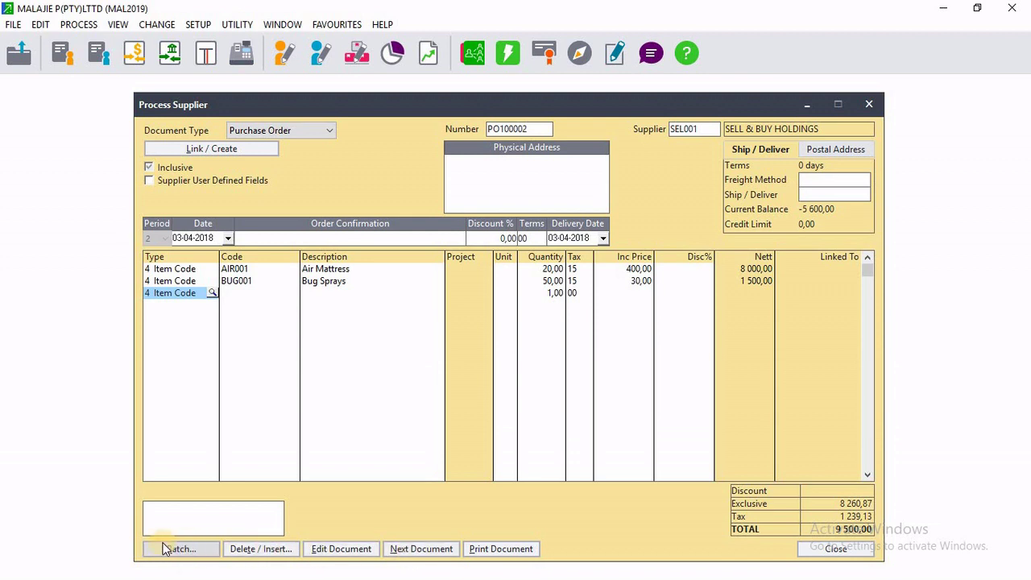
# Save purchase order PO100002 with Next Document and close the Process Supplier window
pyautogui.click(418, 551)
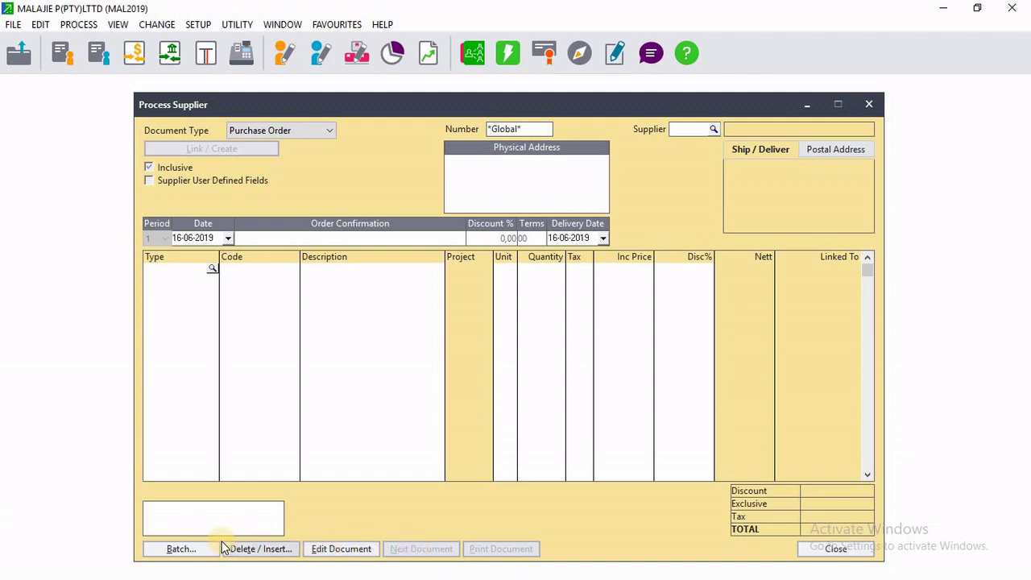
pyautogui.click(196, 549)
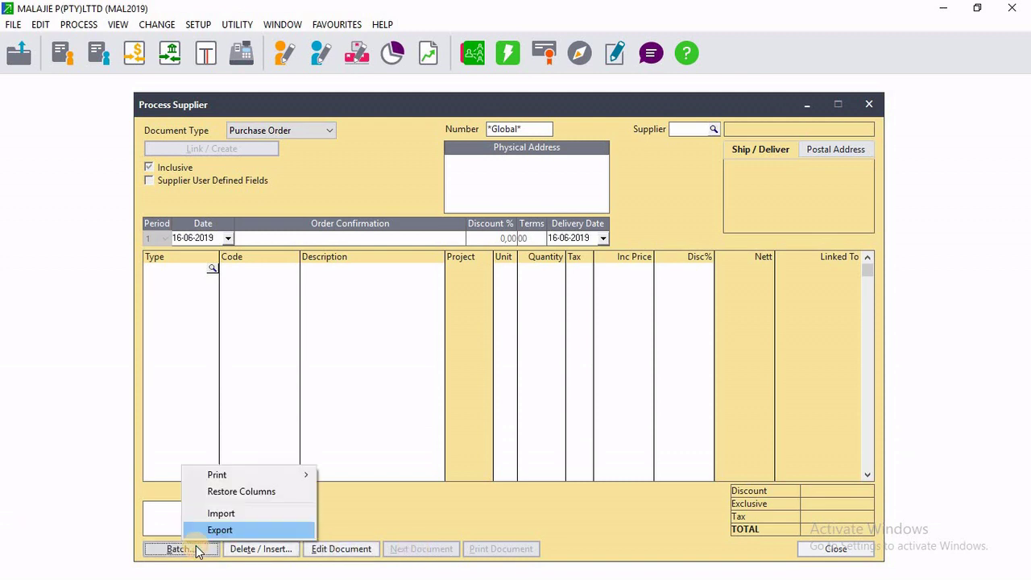
pyautogui.click(446, 549)
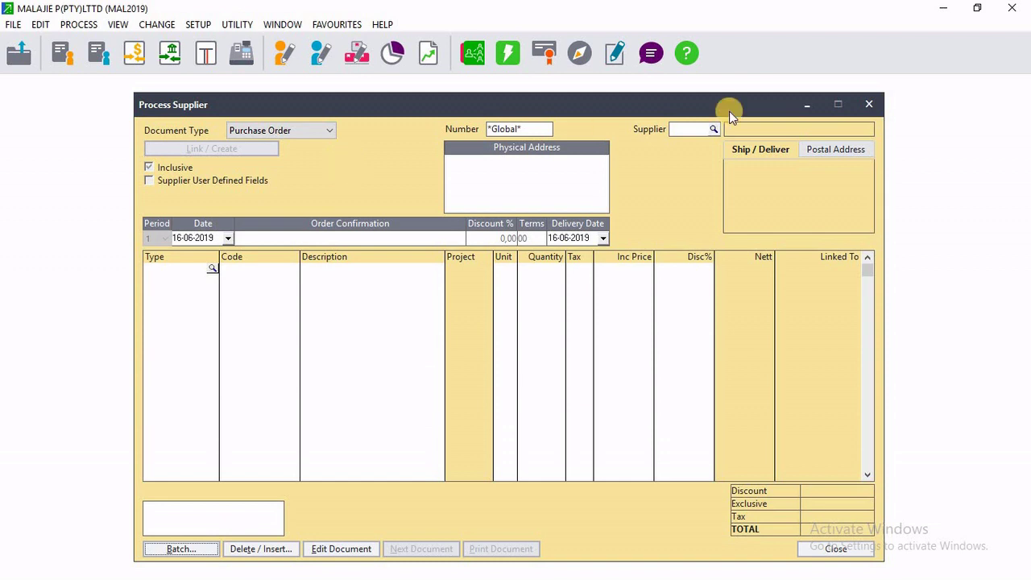
pyautogui.click(872, 105)
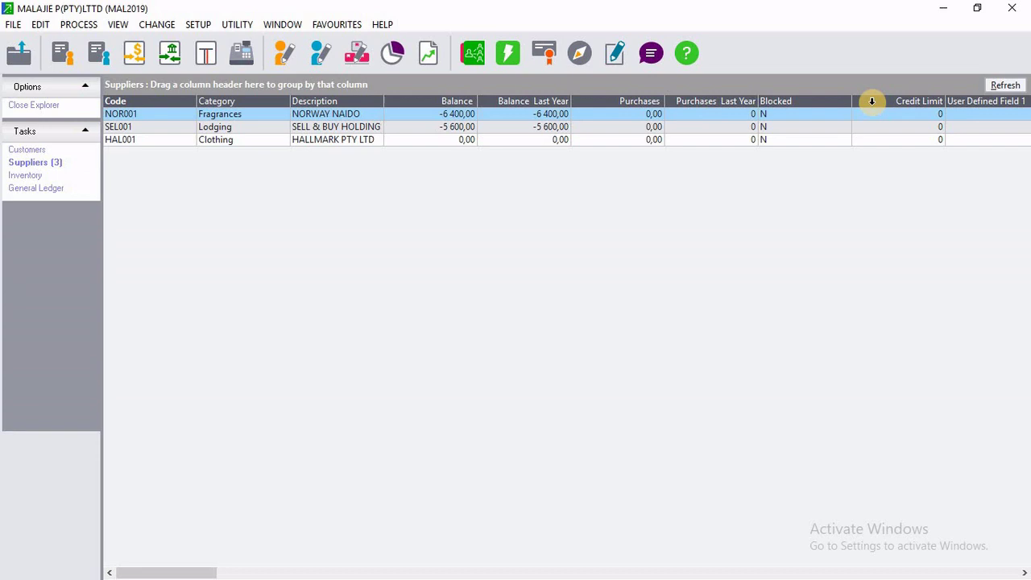
# Restore down the Pastel window and bring the Word transaction notes forward
pyautogui.click(977, 8)
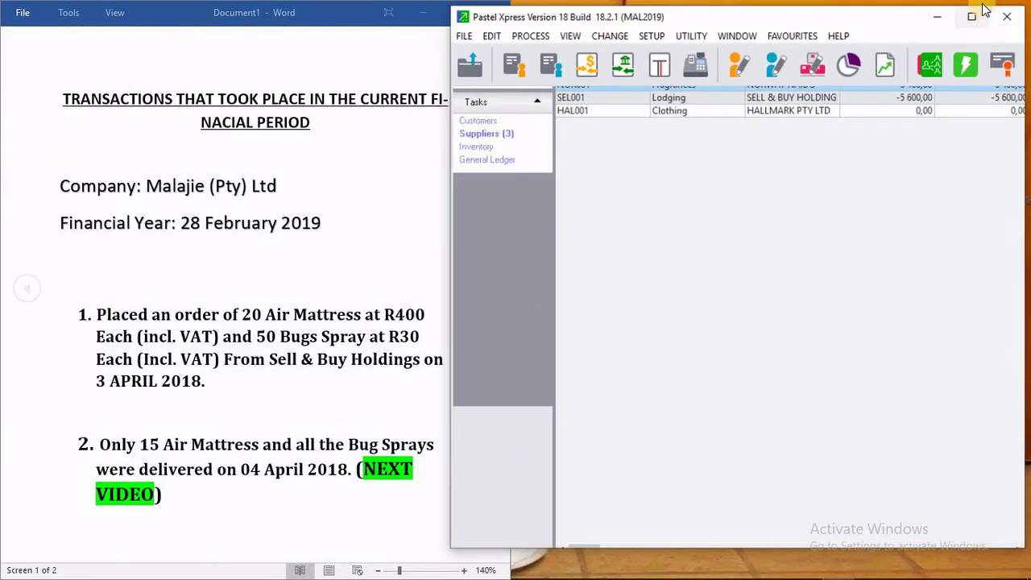
pyautogui.click(336, 341)
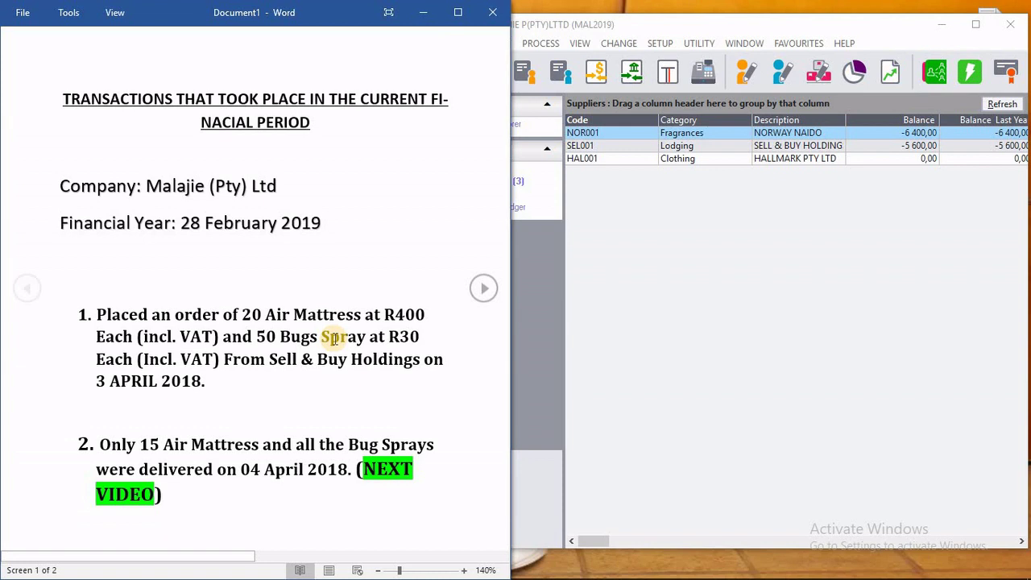